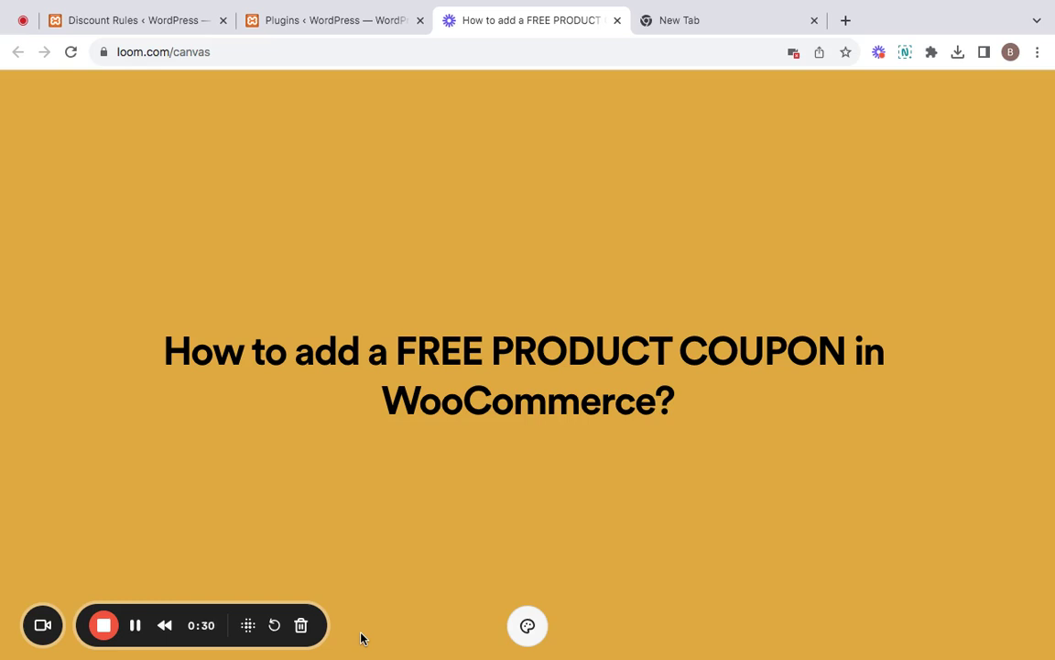
# Step: Check the installed discount plugins, return to the Discount Rules page and start a new rule
pyautogui.click(331, 27)
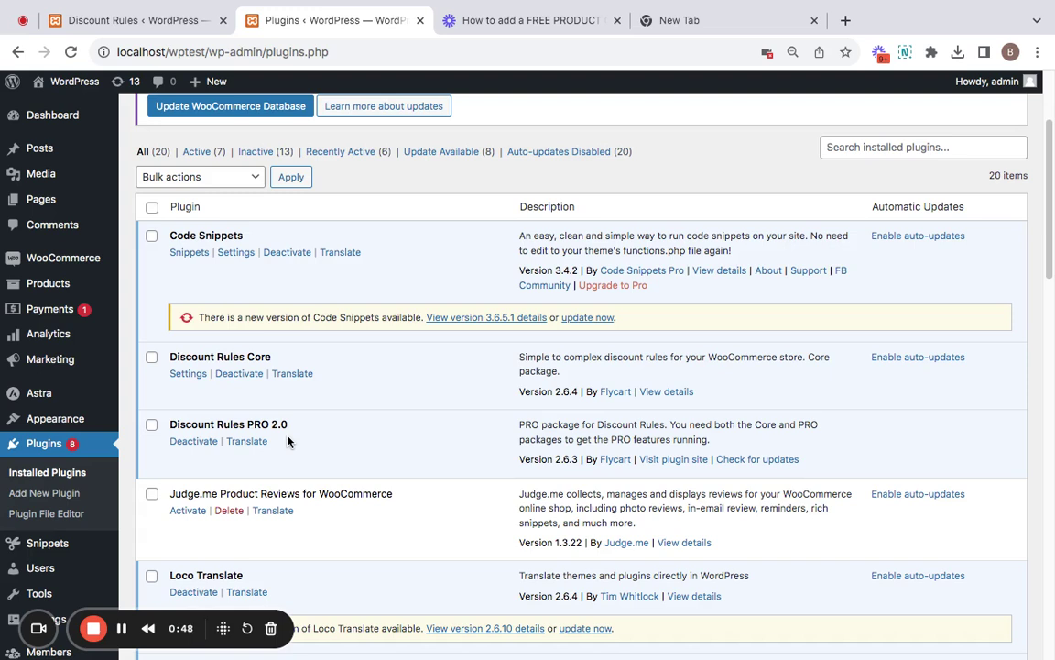
pyautogui.click(142, 21)
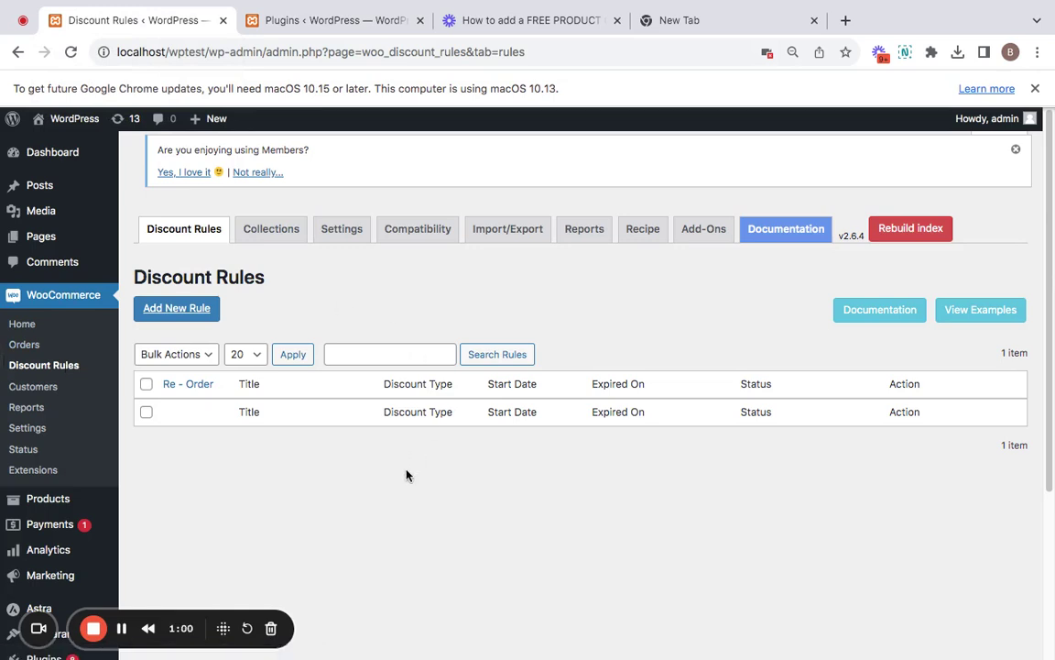
pyautogui.click(207, 316)
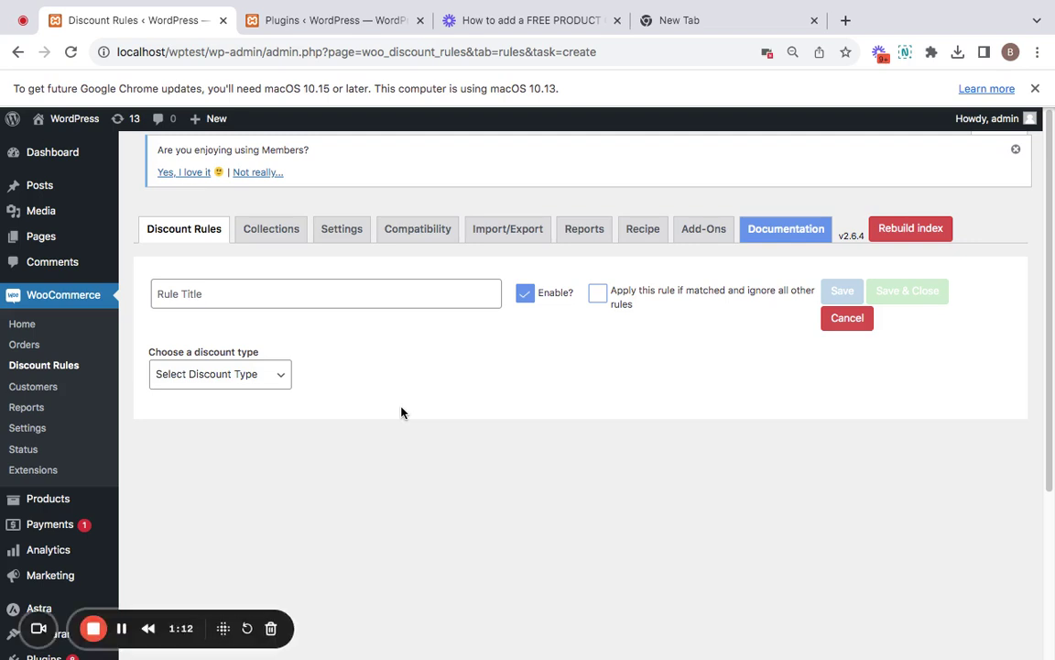
# Step: Title the rule "FREE BEANIE WITH LOGO- COUPON" and set its discount type to Buy X get Y
pyautogui.click(304, 295)
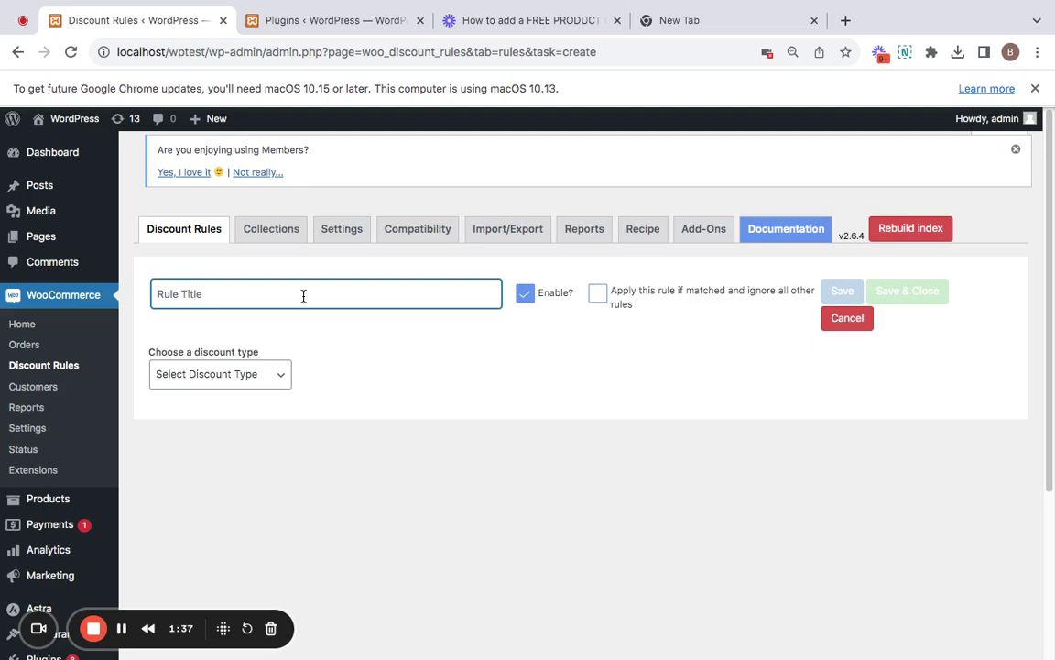
pyautogui.write('FREE BEANIE WITH ')
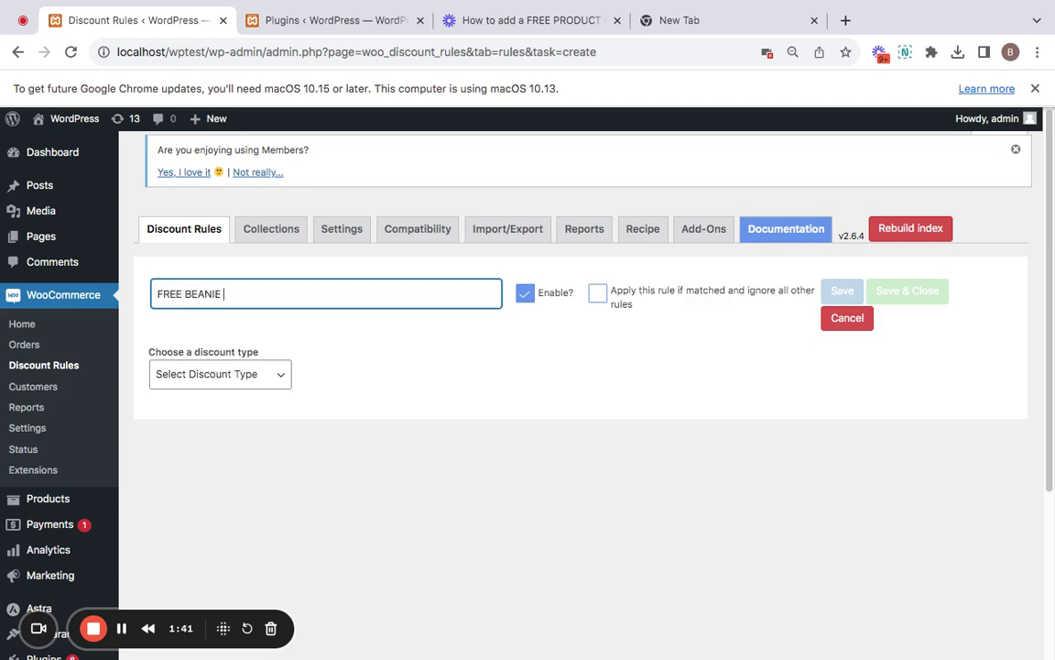
pyautogui.write('LOGO')
pyautogui.write('- COUPON')
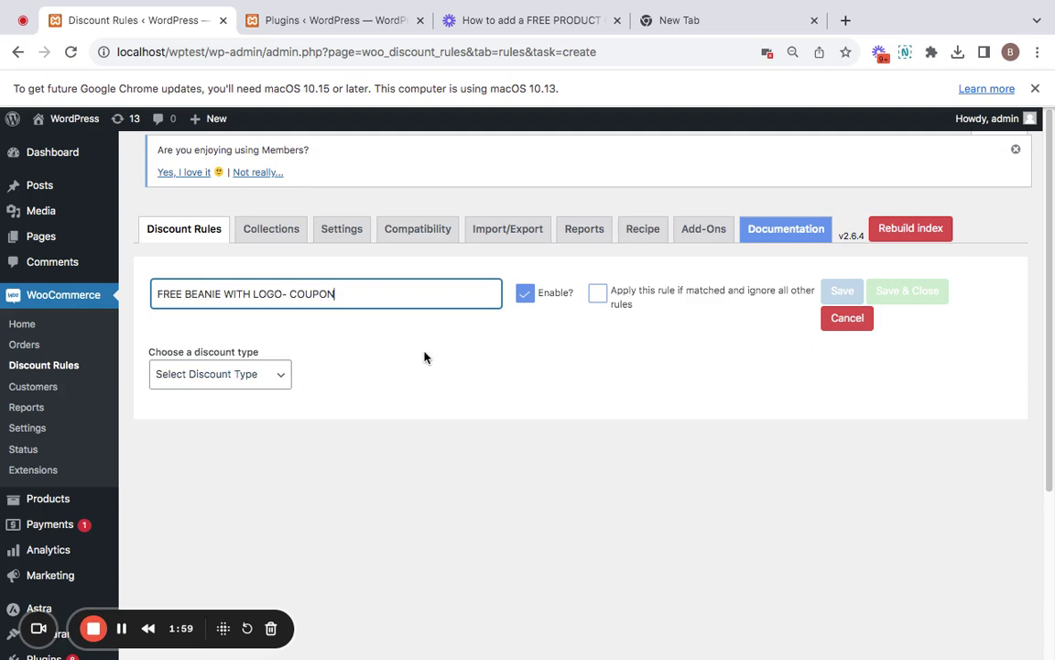
pyautogui.click(285, 375)
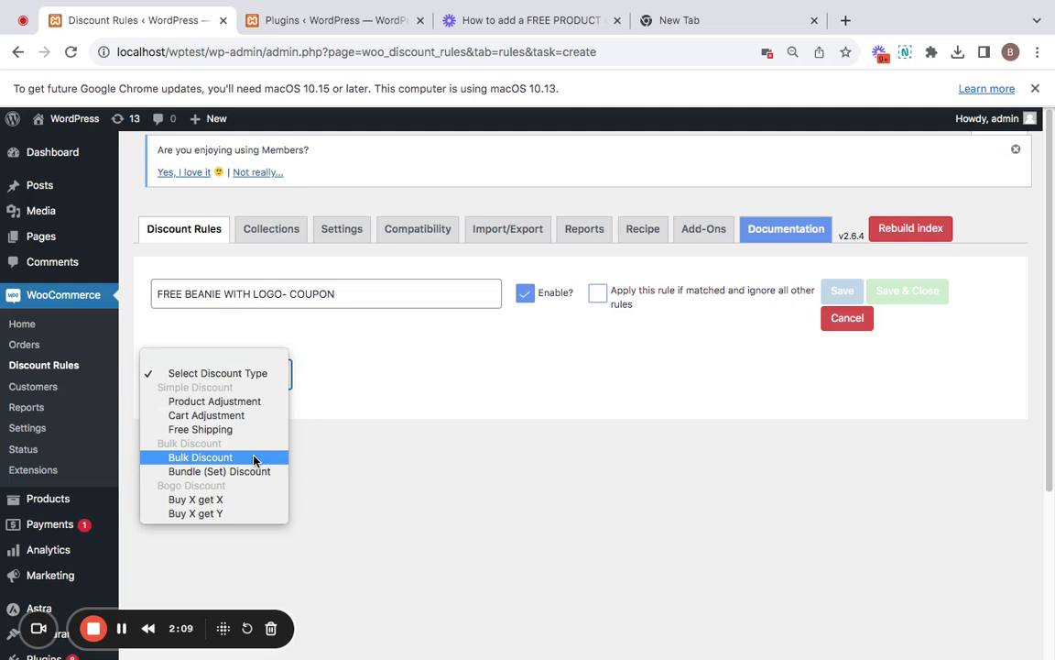
pyautogui.click(255, 515)
# Step: Review the product filter options for the Buy side and keep All Products selected
pyautogui.scroll(-1, 387, 457)
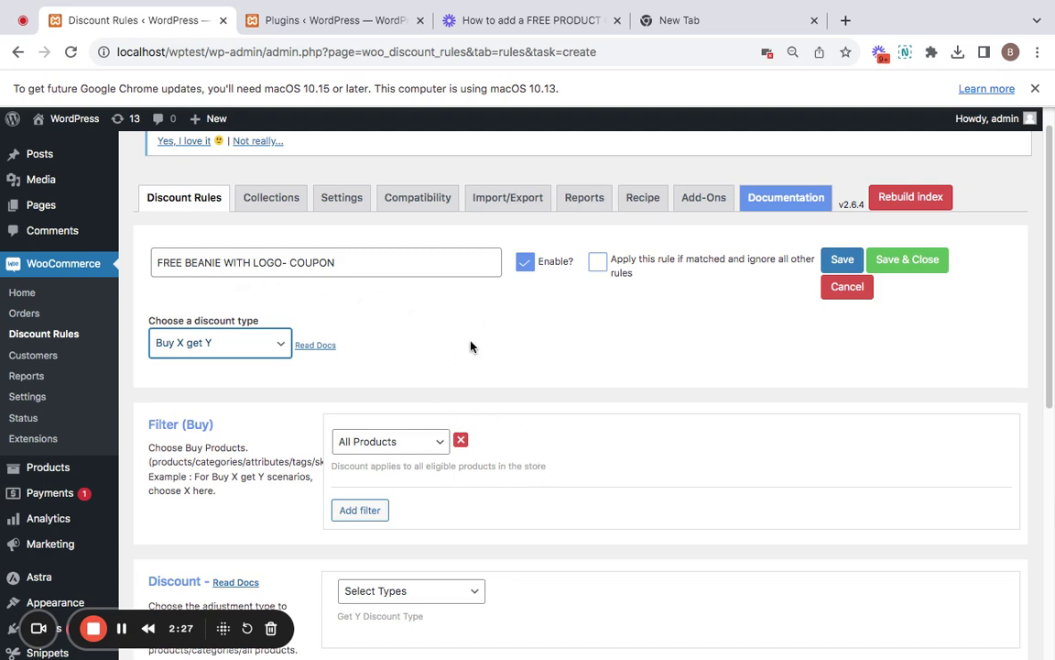
pyautogui.click(419, 444)
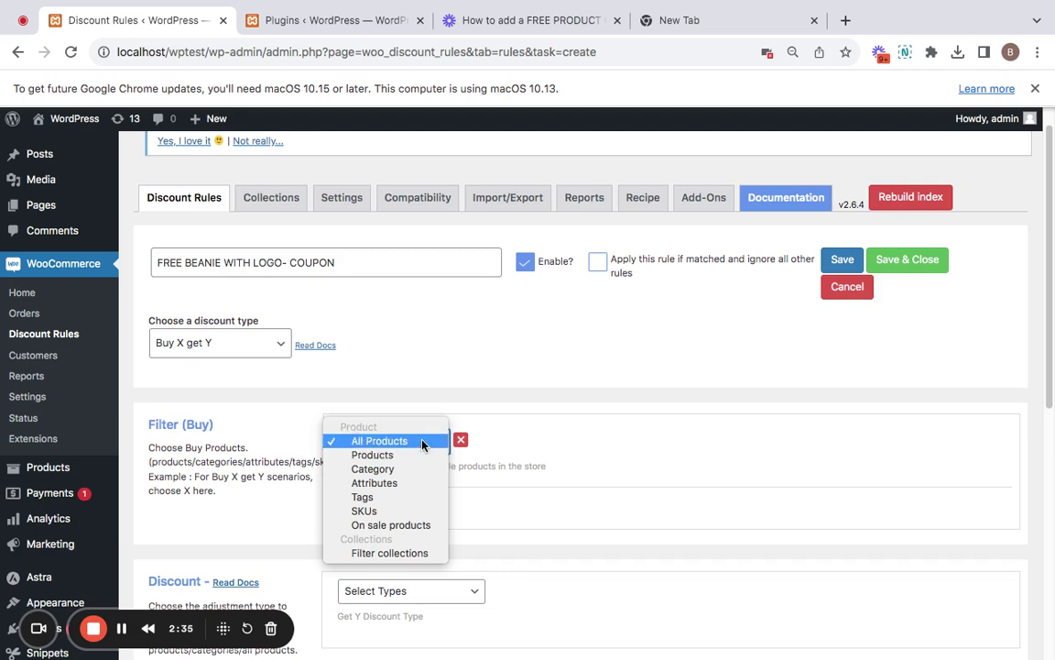
pyautogui.click(422, 444)
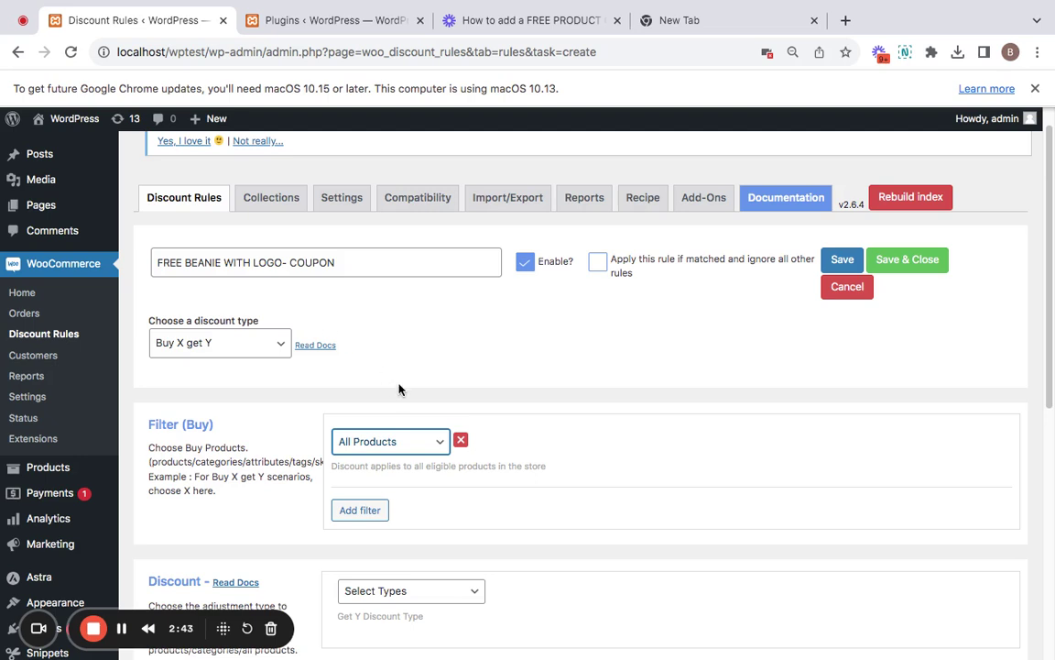
pyautogui.scroll(-3, 399, 389)
pyautogui.click(402, 326)
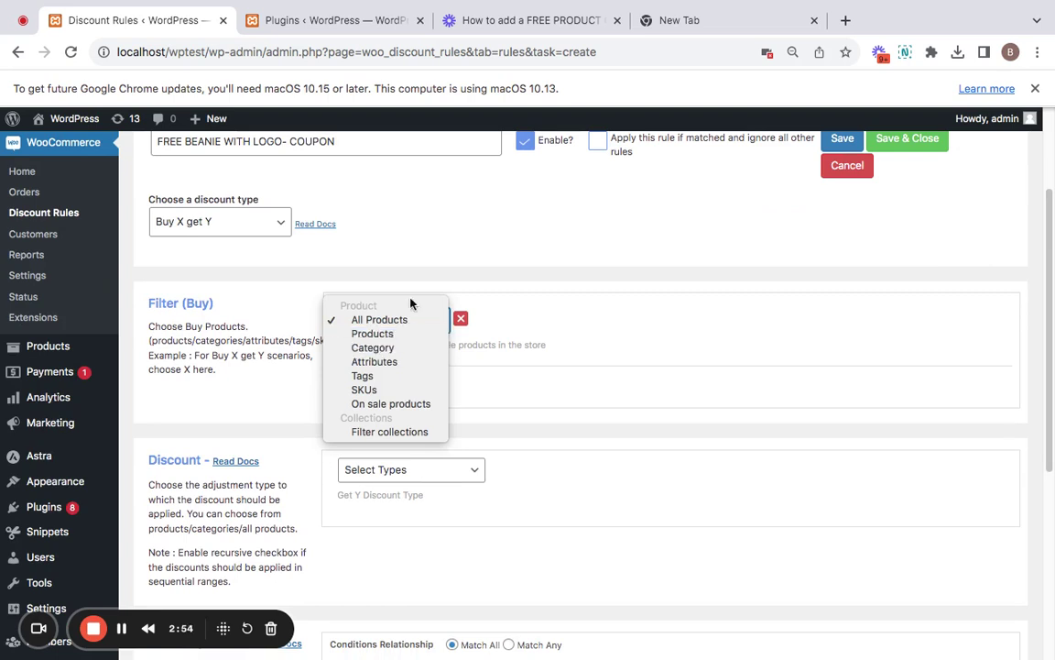
pyautogui.click(499, 296)
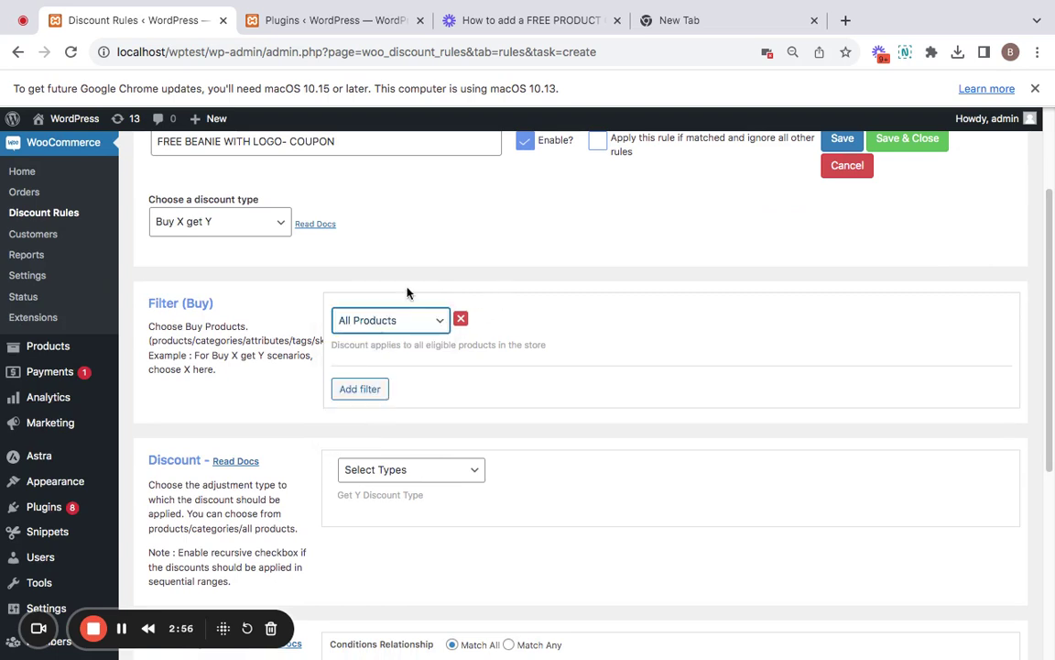
# Step: Set the discount's Get Y type to Buy X Get Y - Products
pyautogui.scroll(-1, 387, 345)
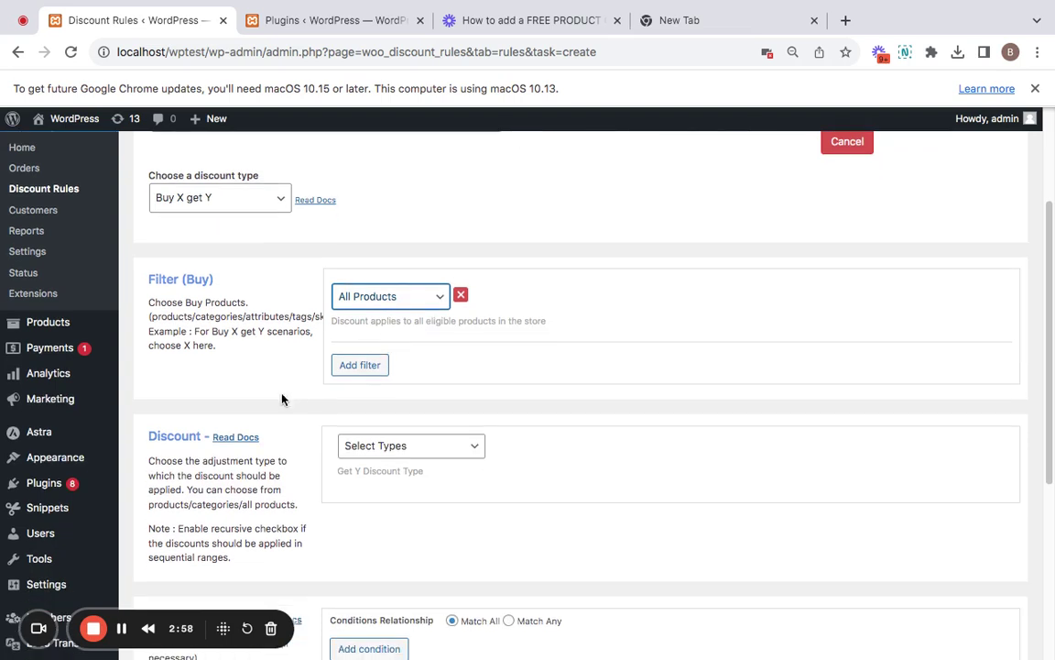
pyautogui.scroll(-1, 247, 366)
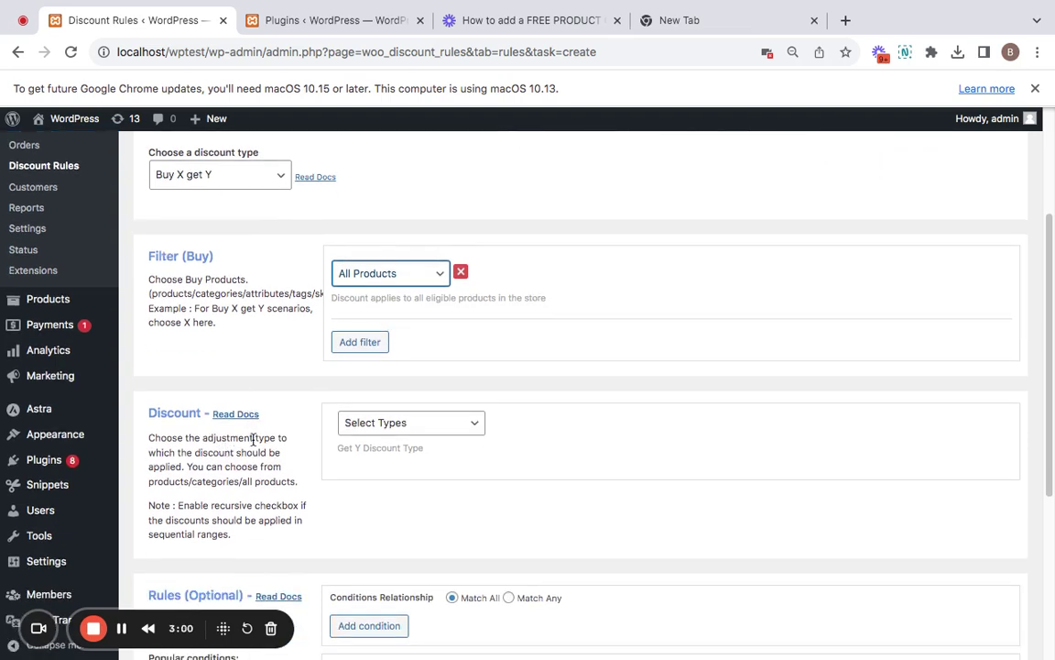
pyautogui.click(383, 426)
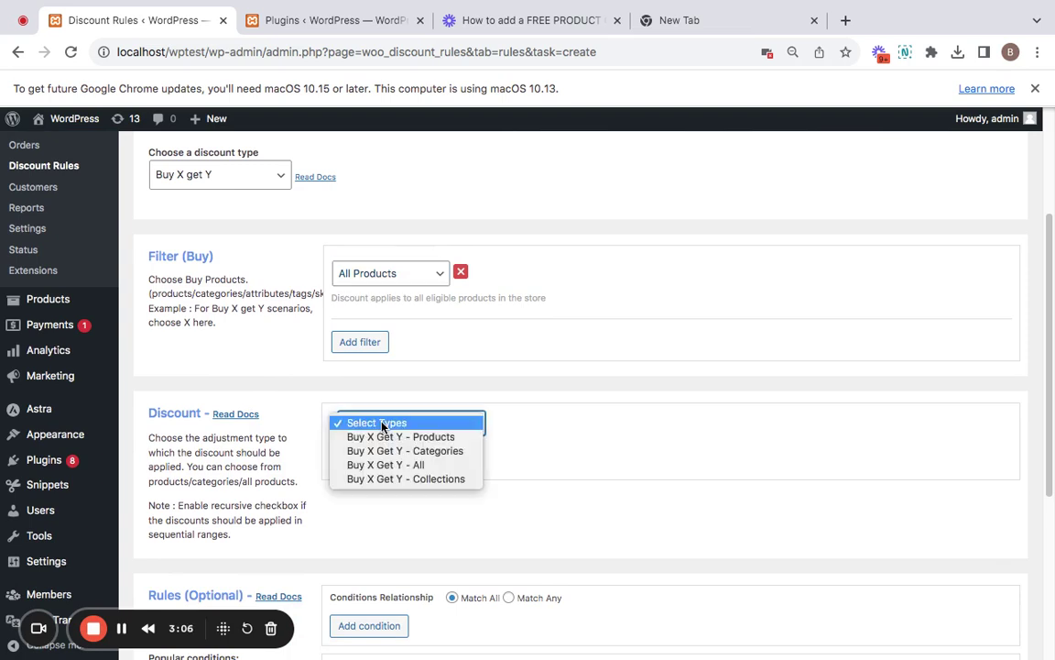
pyautogui.click(453, 437)
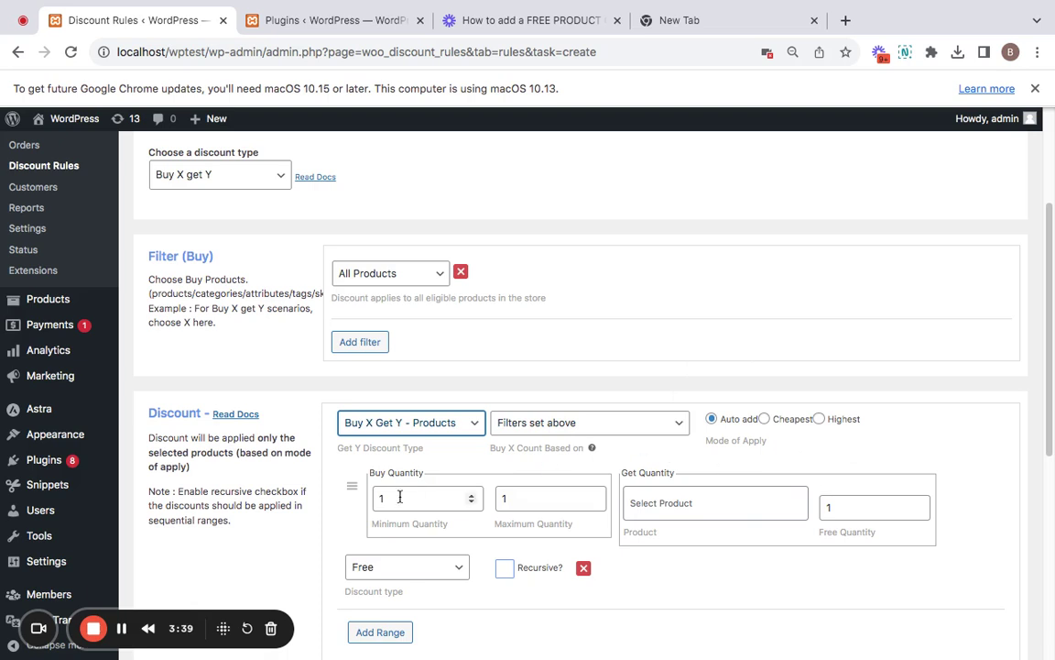
# Step: Keep the minimum buy quantity at 1 and clear the maximum buy quantity so it has no limit
pyautogui.scroll(-1, 394, 495)
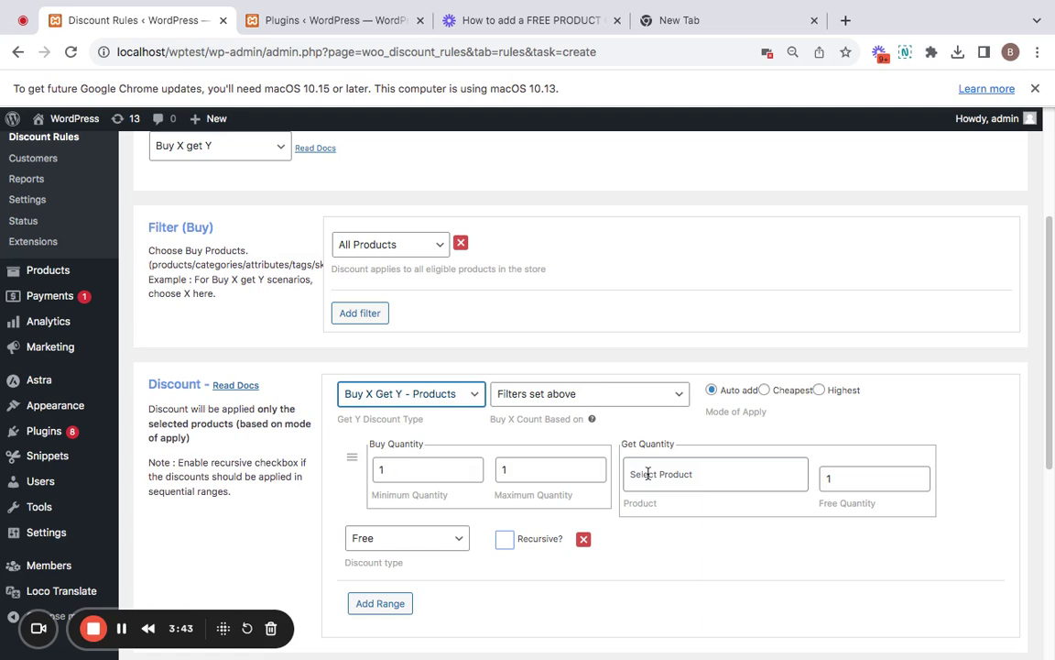
pyautogui.click(398, 469)
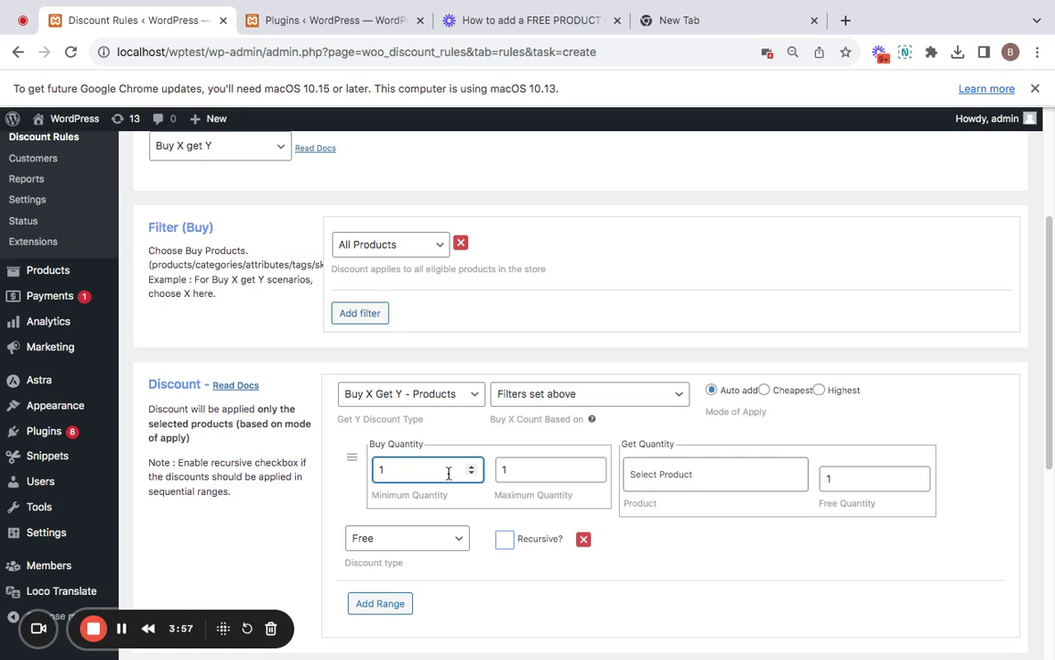
pyautogui.click(528, 473)
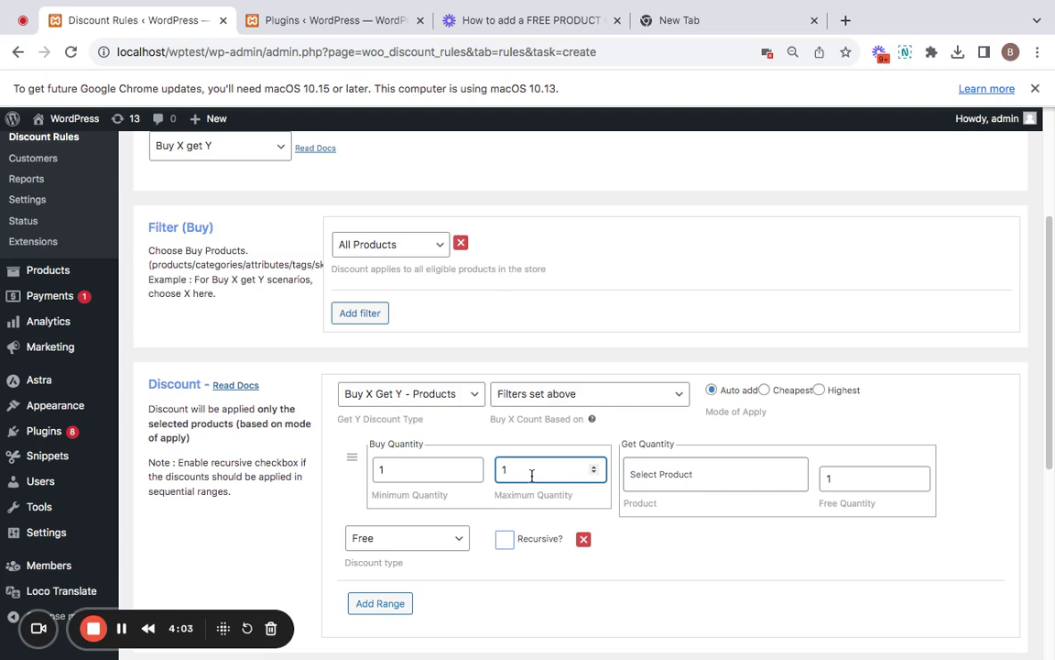
pyautogui.press('BackSpace')
pyautogui.write('99999')
pyautogui.press('BackSpace')
pyautogui.press('BackSpace')
pyautogui.press('BackSpace')
pyautogui.press('BackSpace')
pyautogui.press('BackSpace')
# Step: Choose Beanie with Logo as the get product, with a free quantity of 1 and discount type Free
pyautogui.click(643, 473)
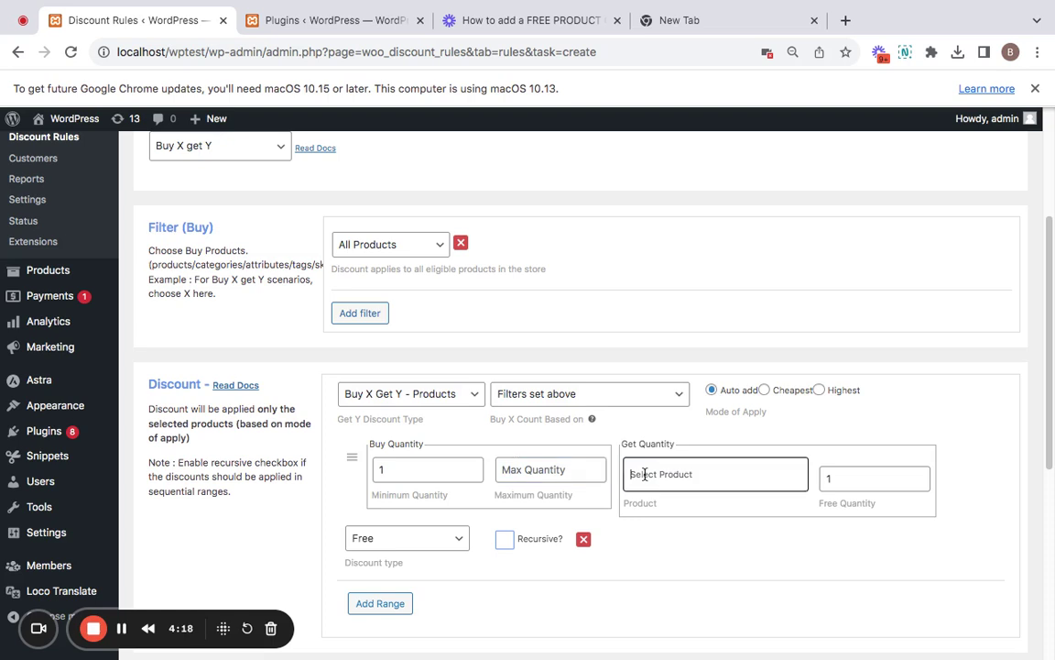
pyautogui.click(710, 475)
pyautogui.click(710, 474)
pyautogui.write('BEANIE')
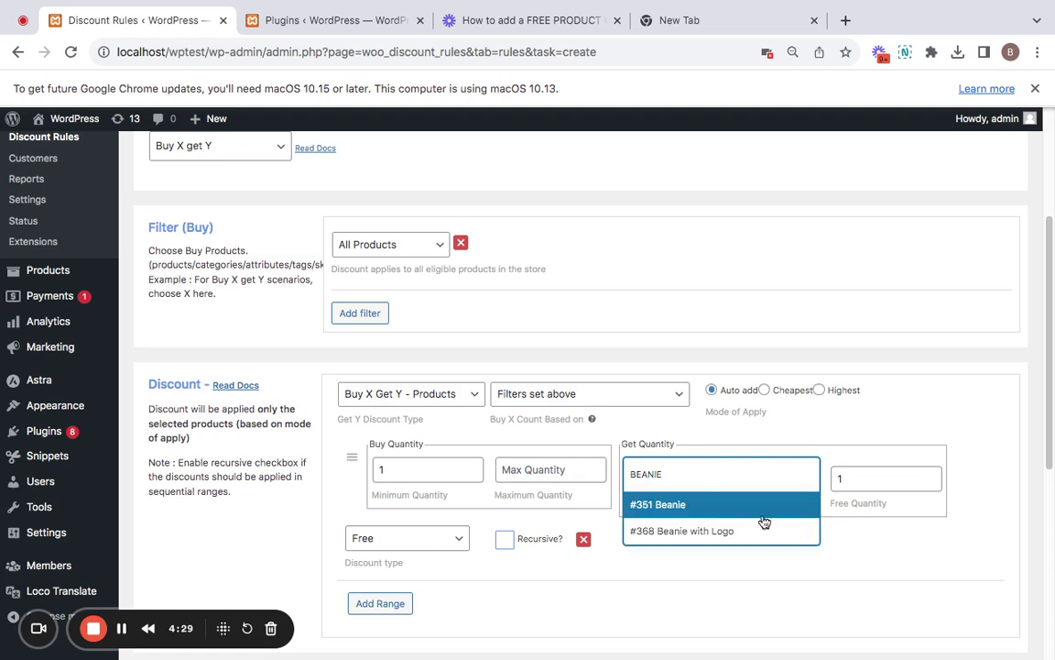
pyautogui.click(751, 528)
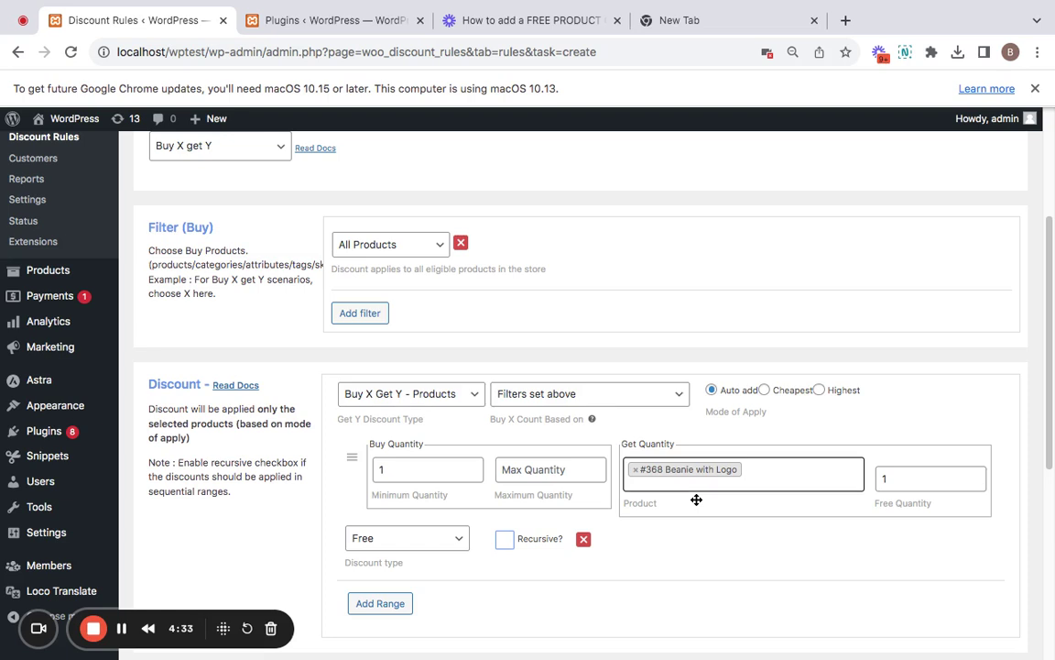
pyautogui.click(918, 479)
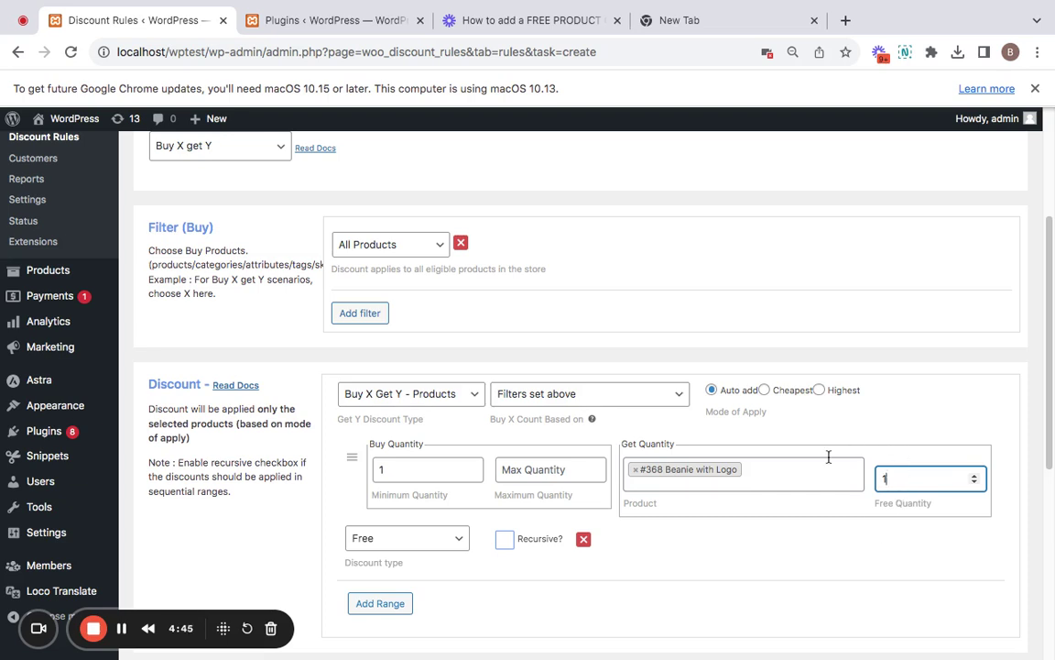
pyautogui.click(448, 539)
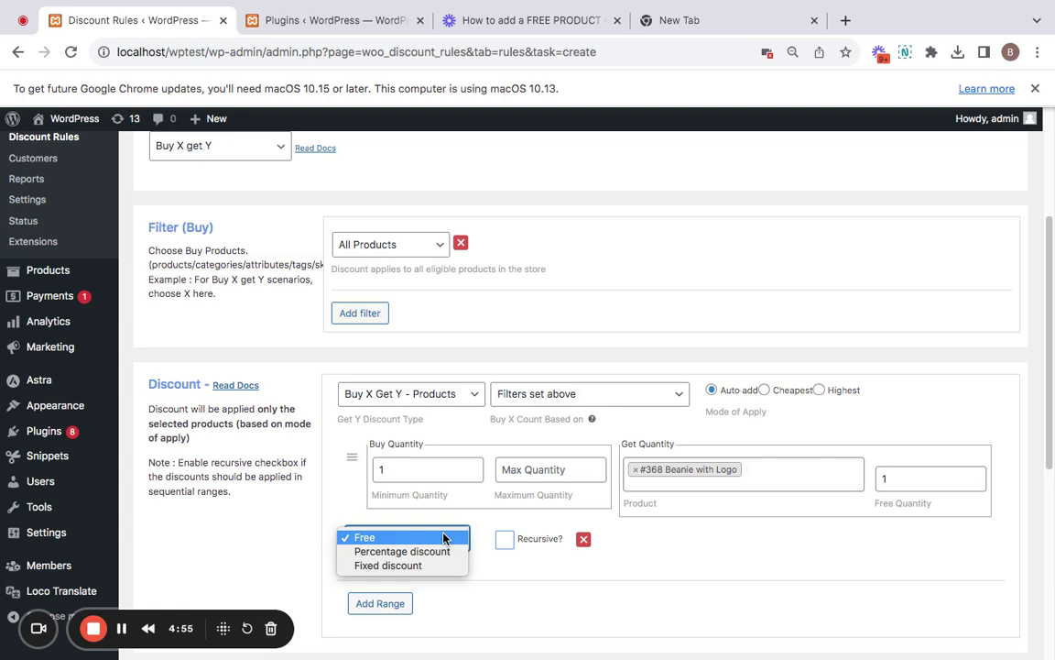
pyautogui.click(444, 537)
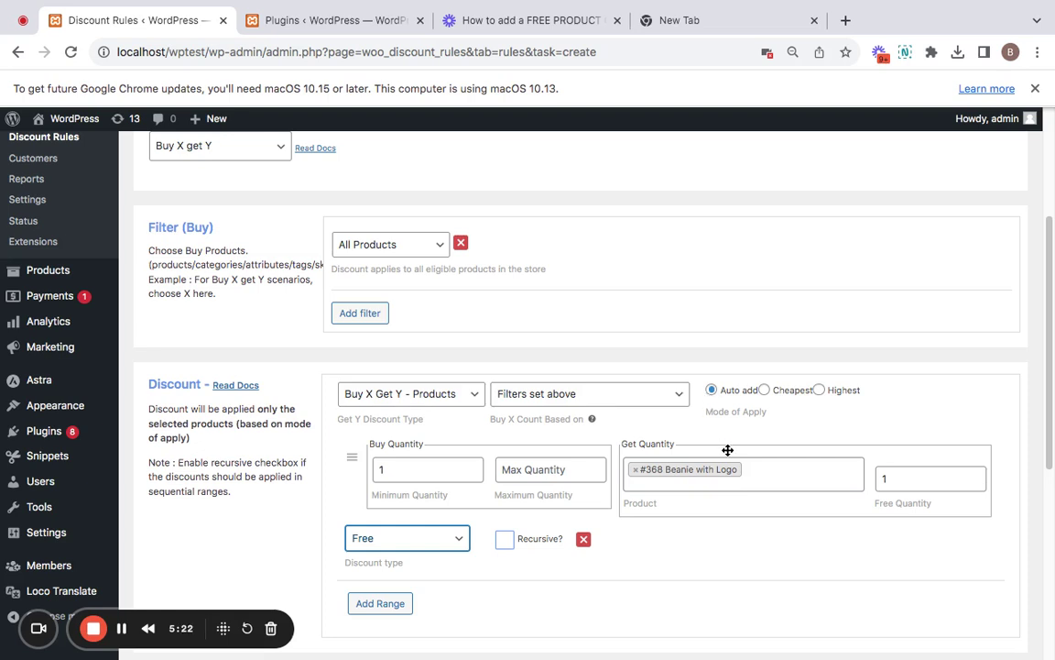
# Step: Add a rule condition of type Coupons that uses the Create your own coupon option
pyautogui.scroll(1, 727, 450)
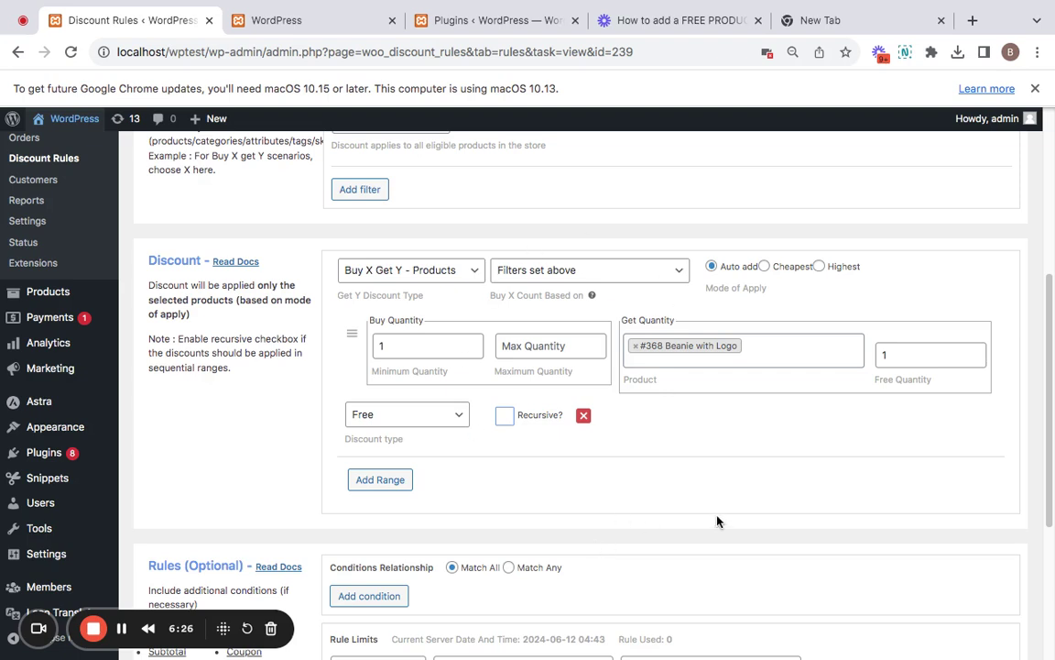
pyautogui.click(397, 597)
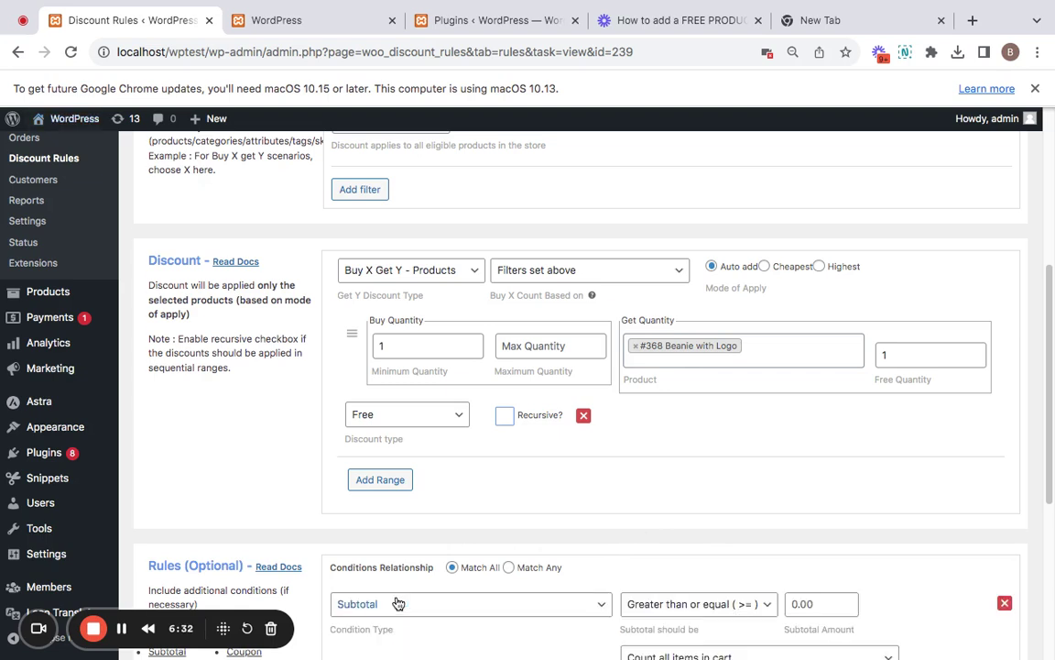
pyautogui.scroll(-1, 412, 595)
pyautogui.click(513, 583)
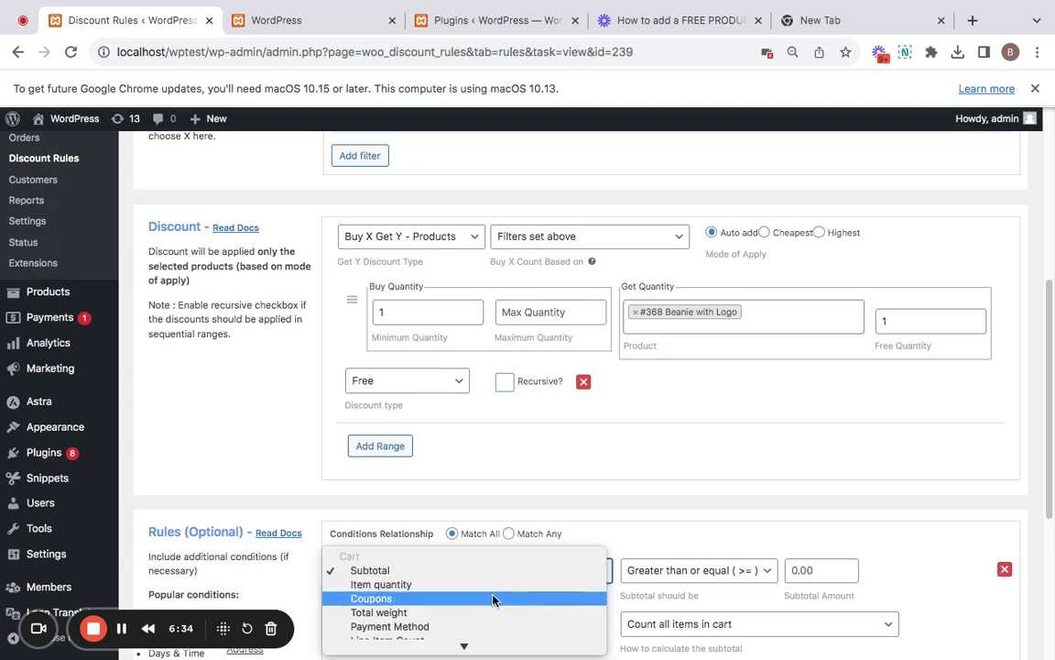
pyautogui.click(498, 601)
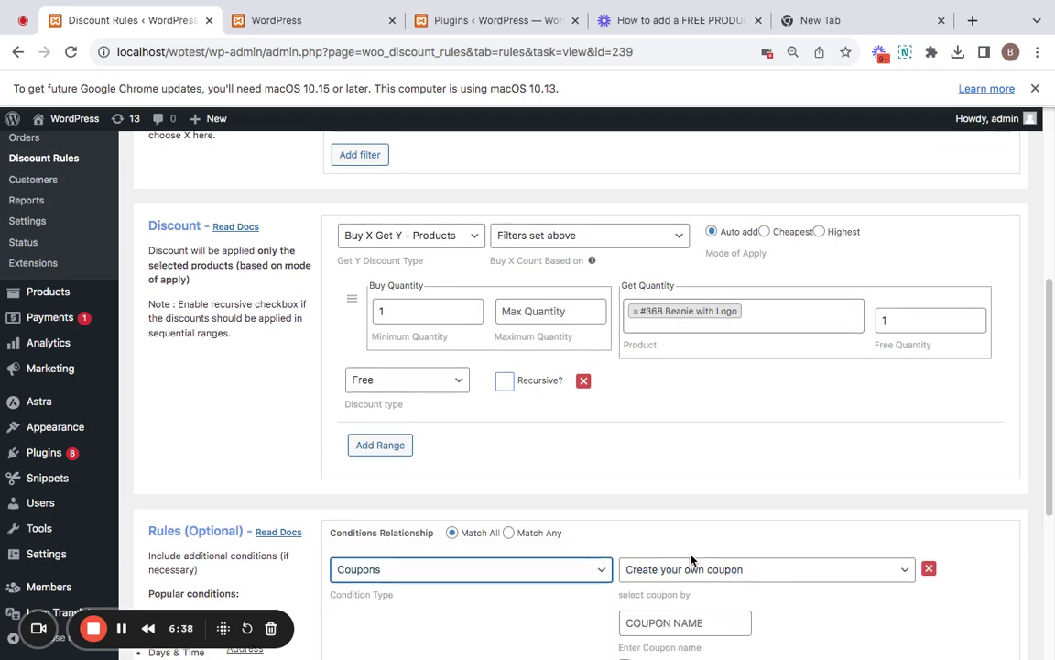
pyautogui.scroll(-2, 690, 561)
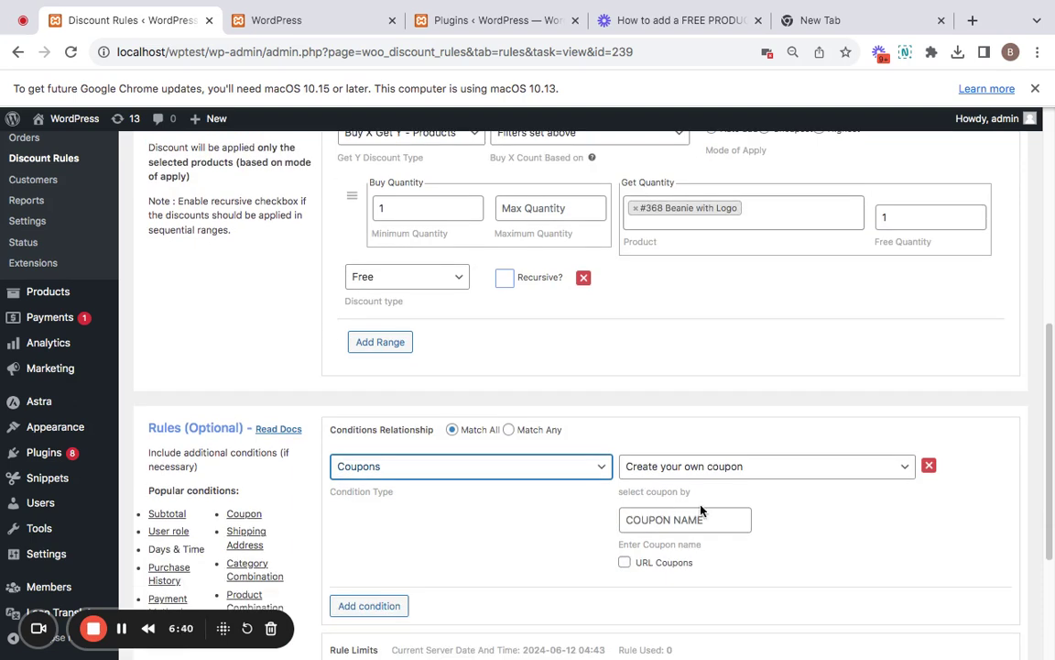
pyautogui.scroll(1, 710, 471)
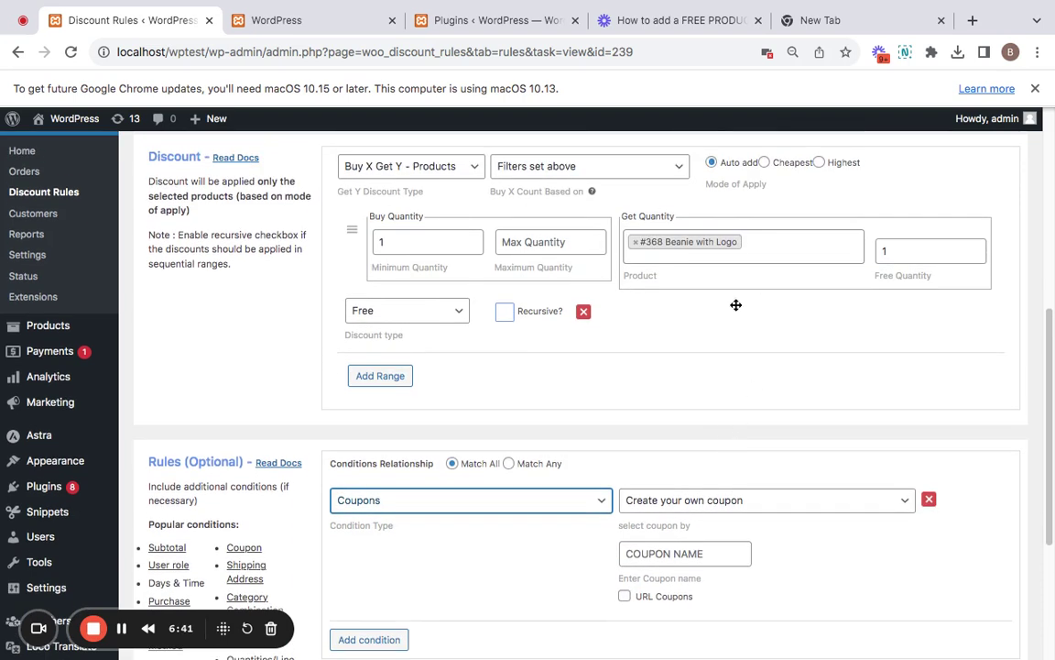
# Step: Name the condition's custom coupon BIGDEAL and review the rule's filter and discount settings
pyautogui.click(704, 554)
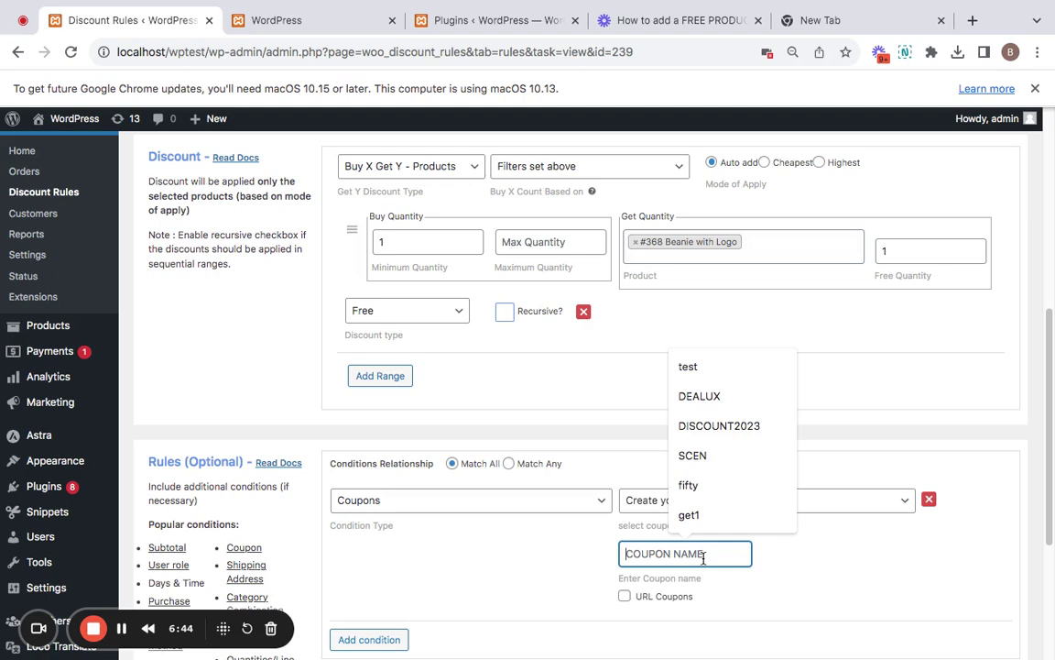
pyautogui.write('BI')
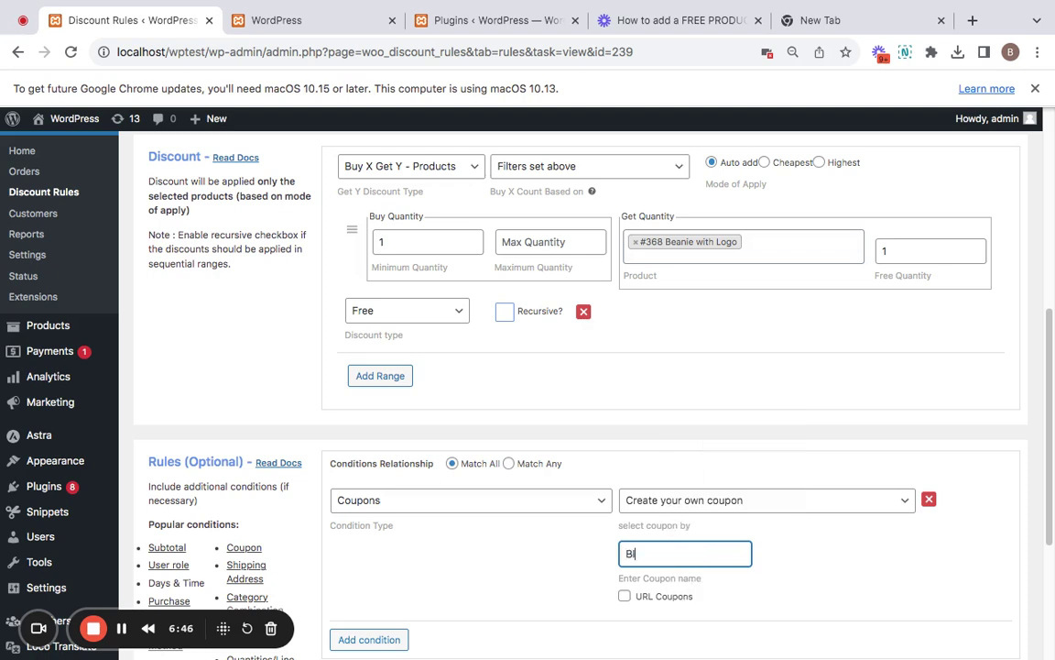
pyautogui.write('GDEAL')
pyautogui.scroll(5, 723, 587)
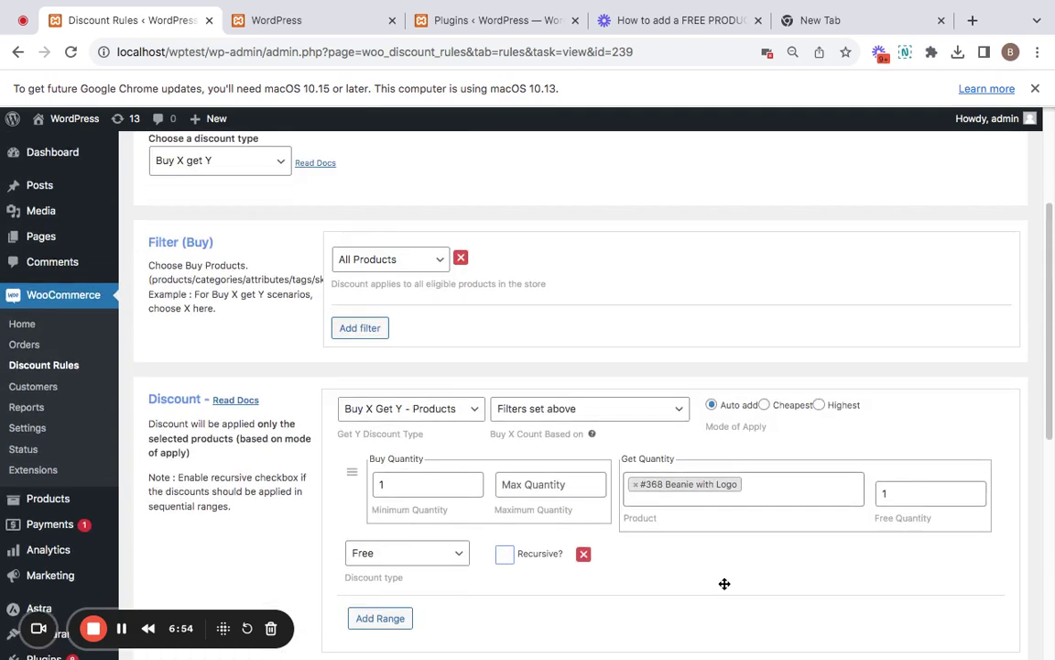
pyautogui.scroll(-5, 724, 584)
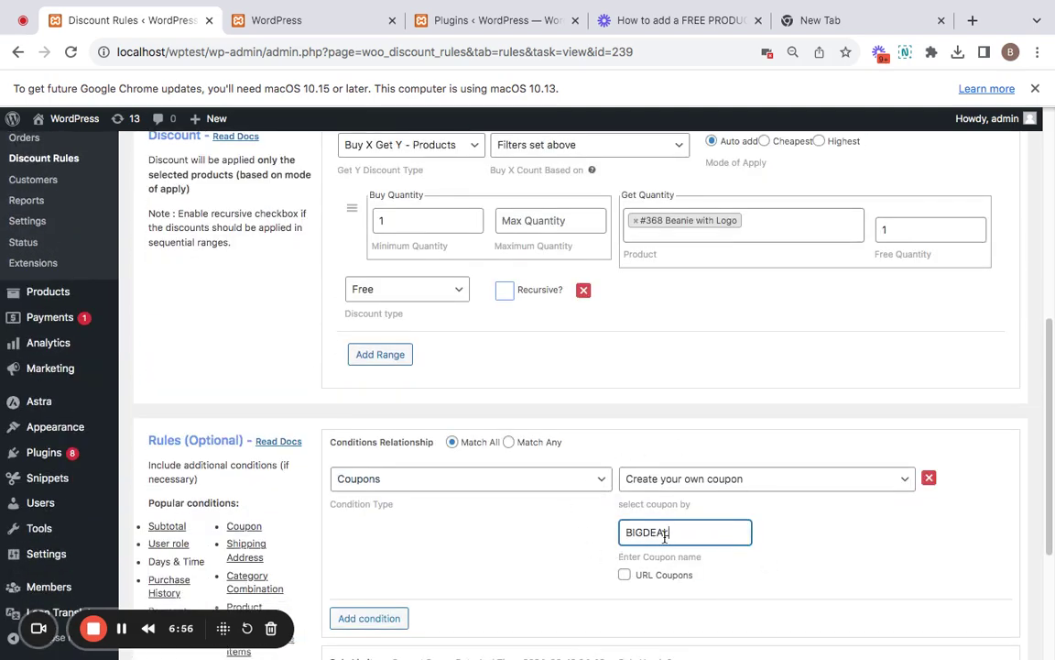
# Step: Save the free Beanie with Logo coupon discount rule, keeping it open for editing
pyautogui.scroll(1, 665, 538)
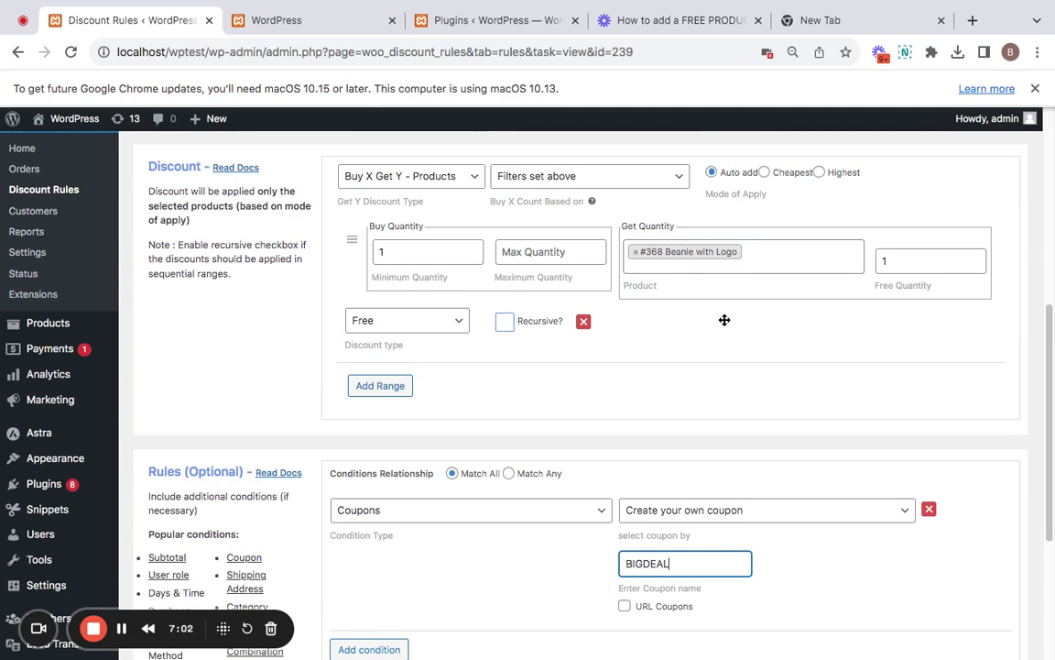
pyautogui.scroll(10, 724, 320)
pyautogui.click(791, 293)
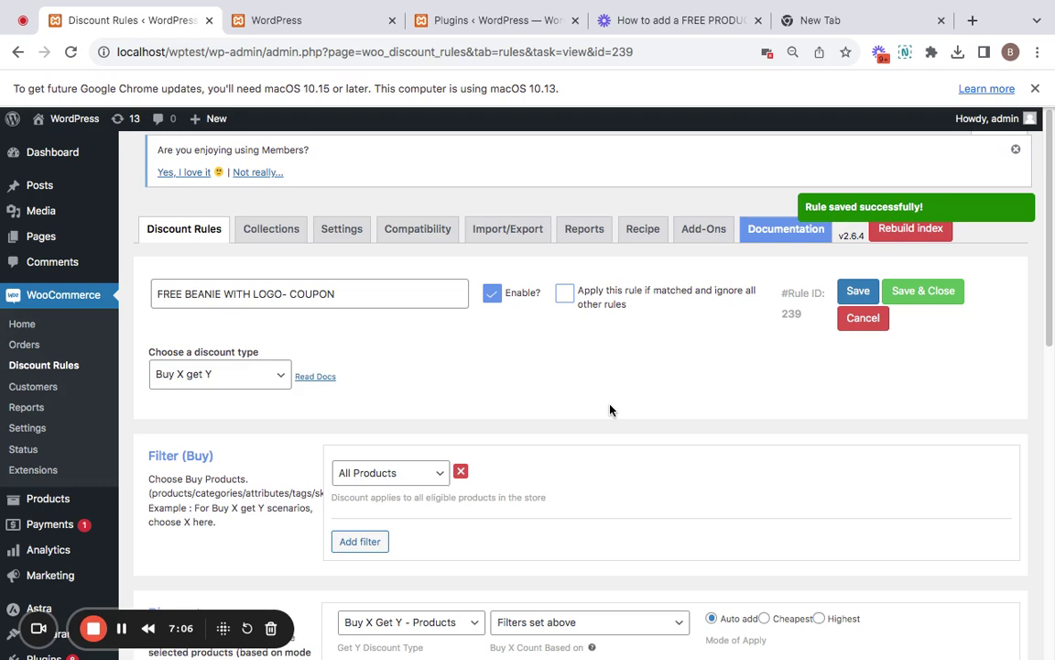
# Step: Switch to the storefront's shop page and add the Beanie to the cart
pyautogui.click(324, 35)
pyautogui.scroll(3, 426, 265)
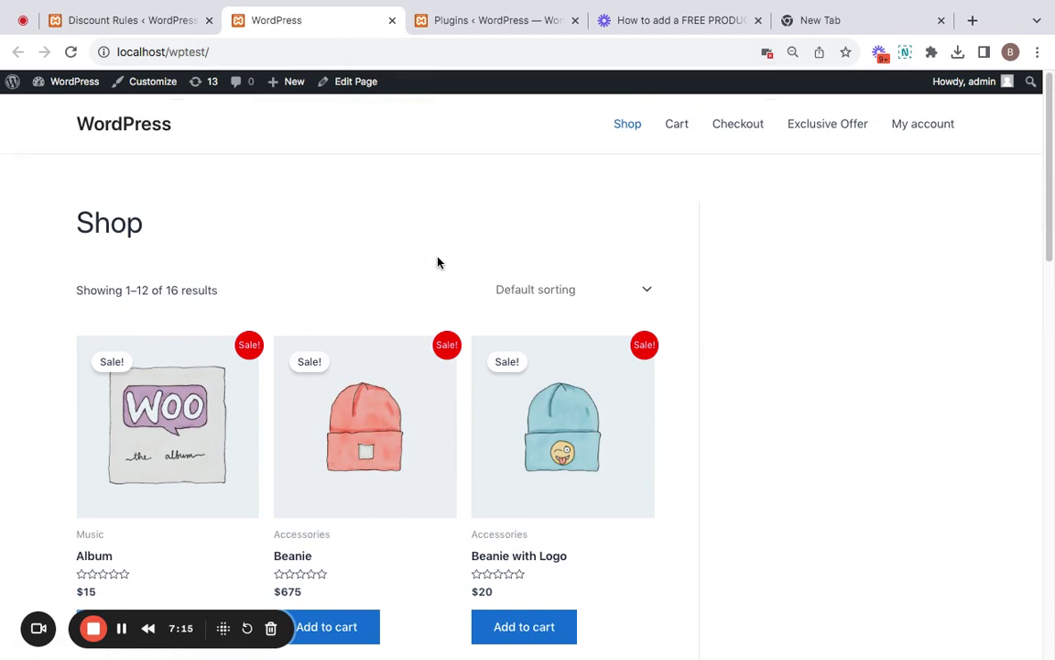
pyautogui.scroll(-6, 438, 263)
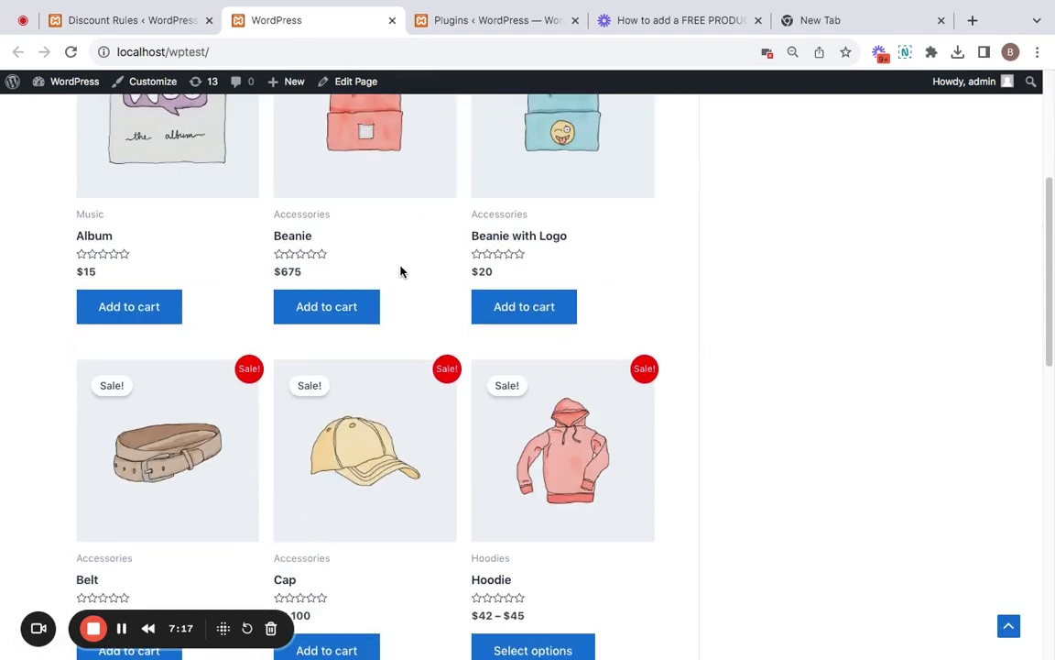
pyautogui.click(371, 310)
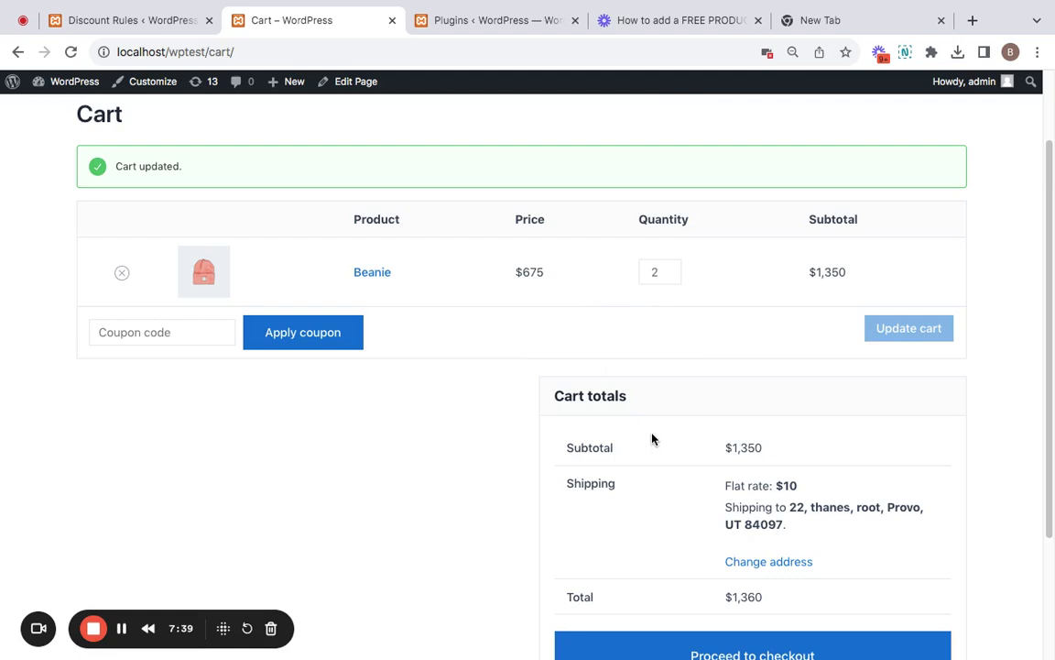
# Step: Apply the coupon code BIGDEAL to the cart and check the coupon line in the cart totals
pyautogui.click(184, 333)
pyautogui.write('BIGDEAL')
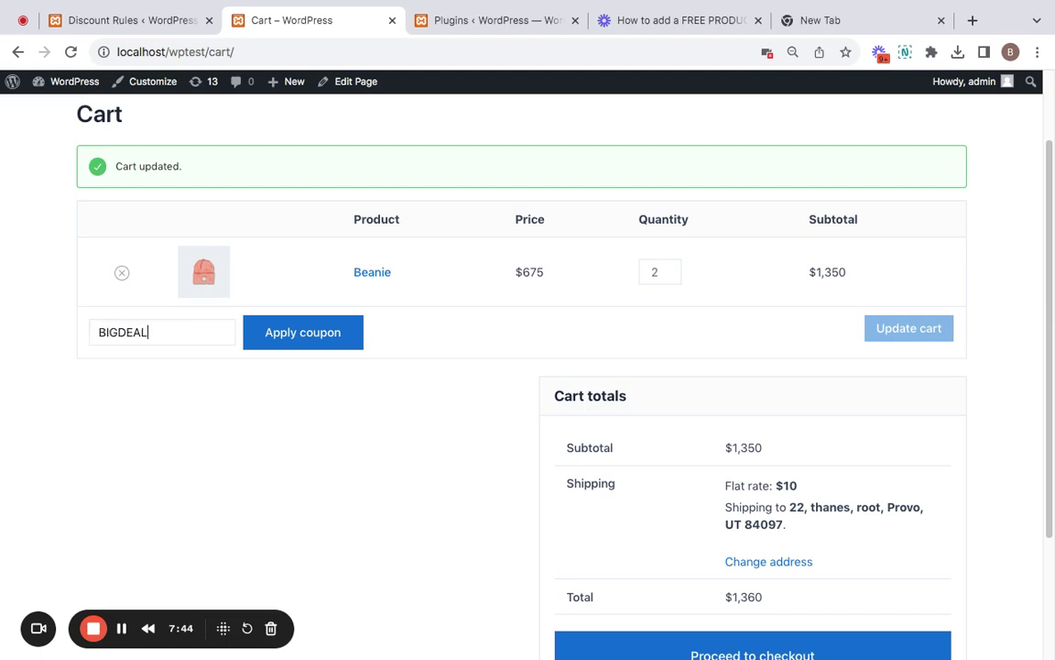
pyautogui.click(302, 340)
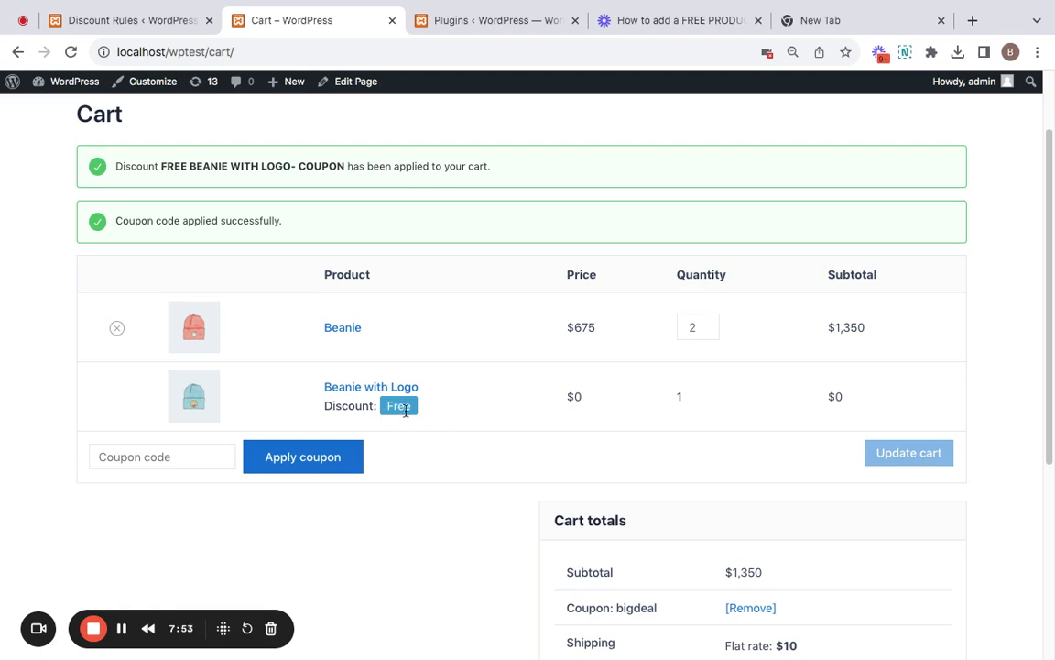
pyautogui.scroll(-1, 612, 624)
pyautogui.moveTo(560, 596); pyautogui.dragTo(657, 596)
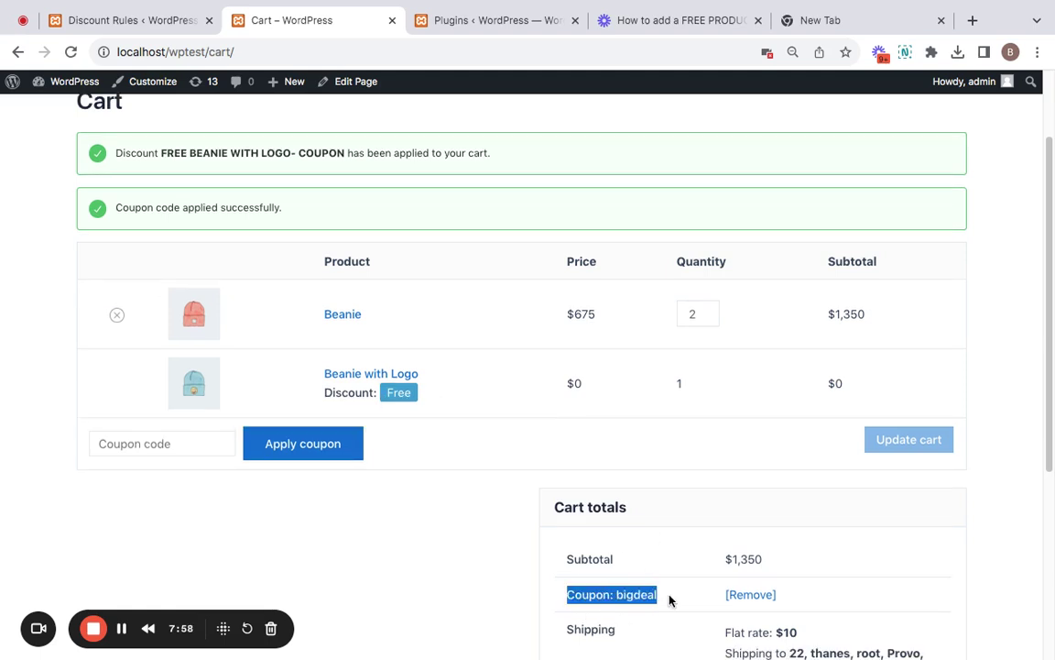
pyautogui.click(668, 600)
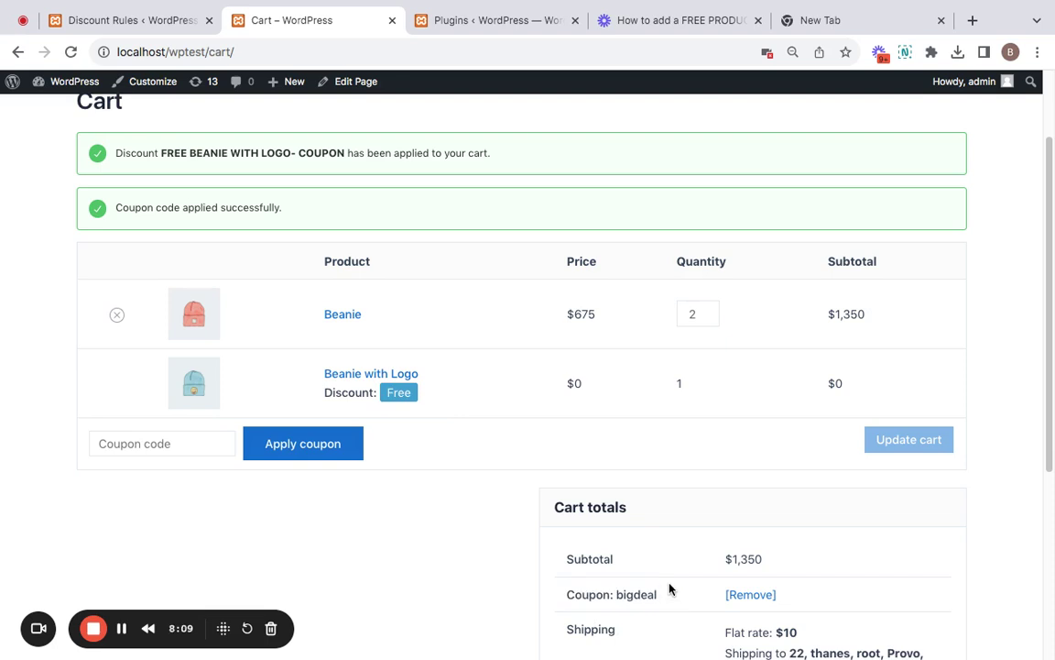